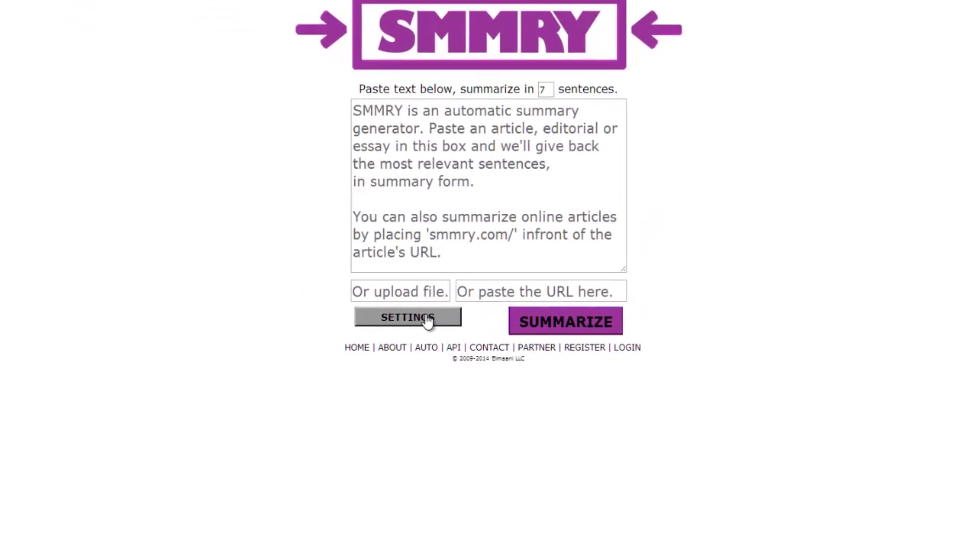
Step: Read each summary option's help tip, try Remember Settings, then close the options
click(426, 319)
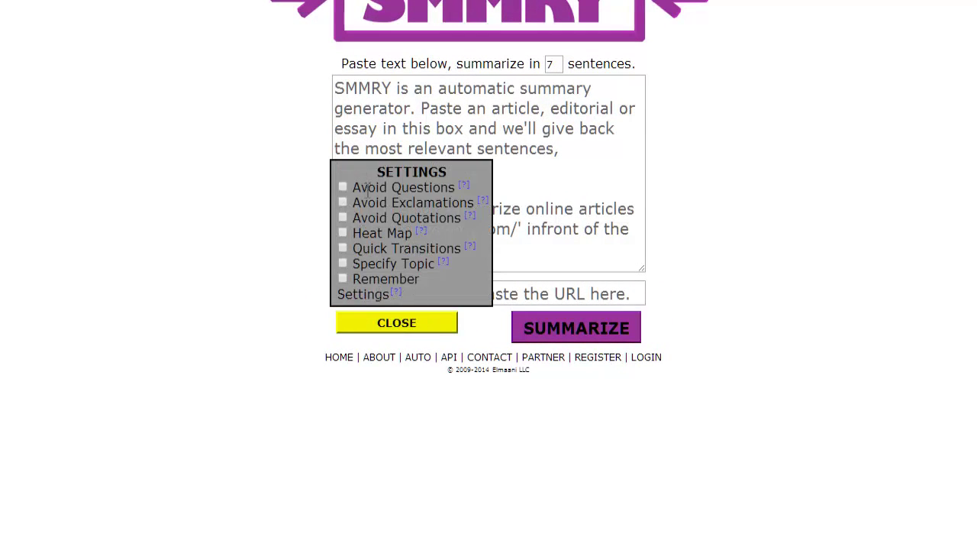
mouse_move(463, 187)
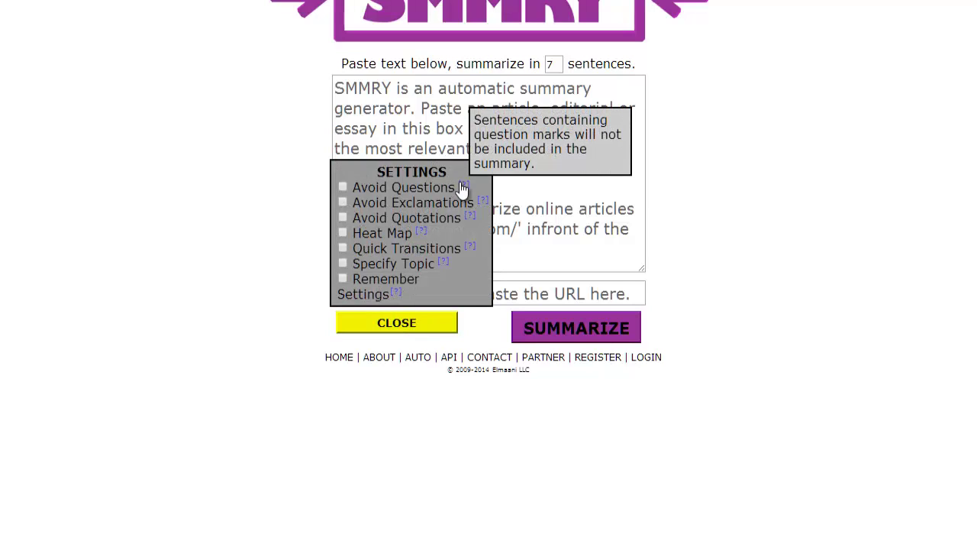
mouse_move(483, 204)
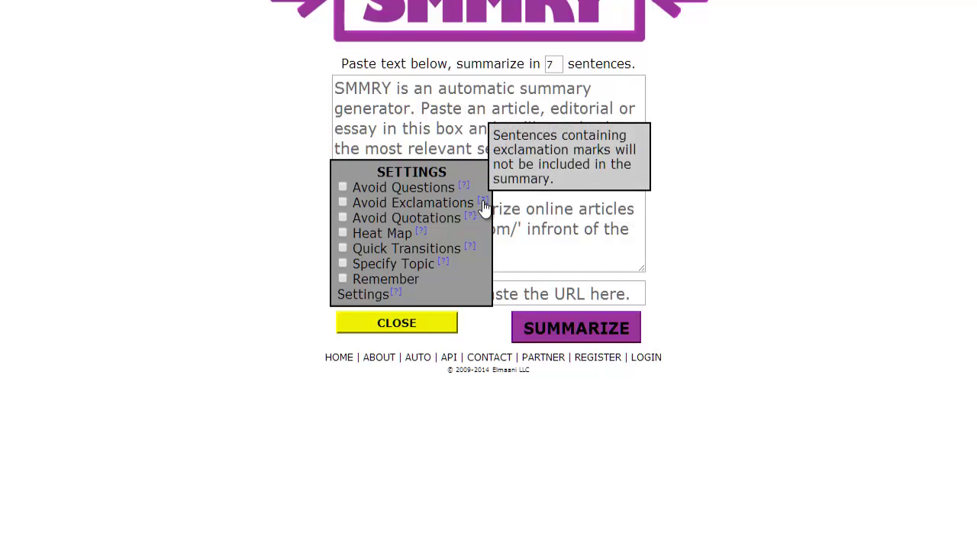
mouse_move(471, 224)
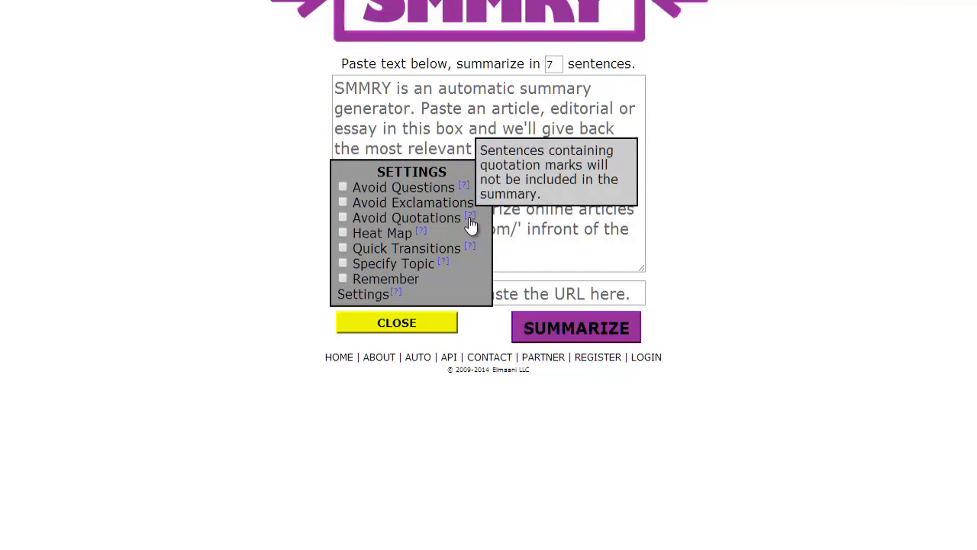
mouse_move(421, 232)
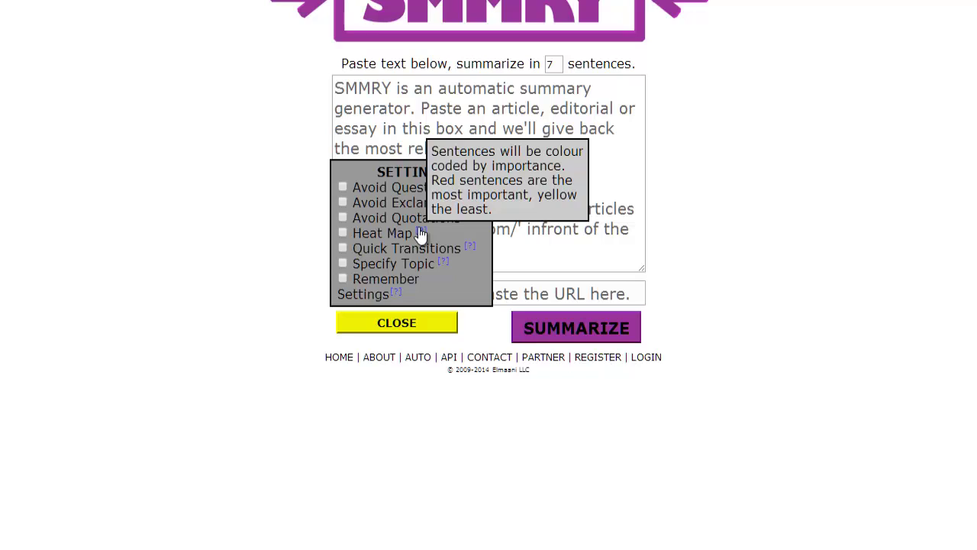
mouse_move(472, 249)
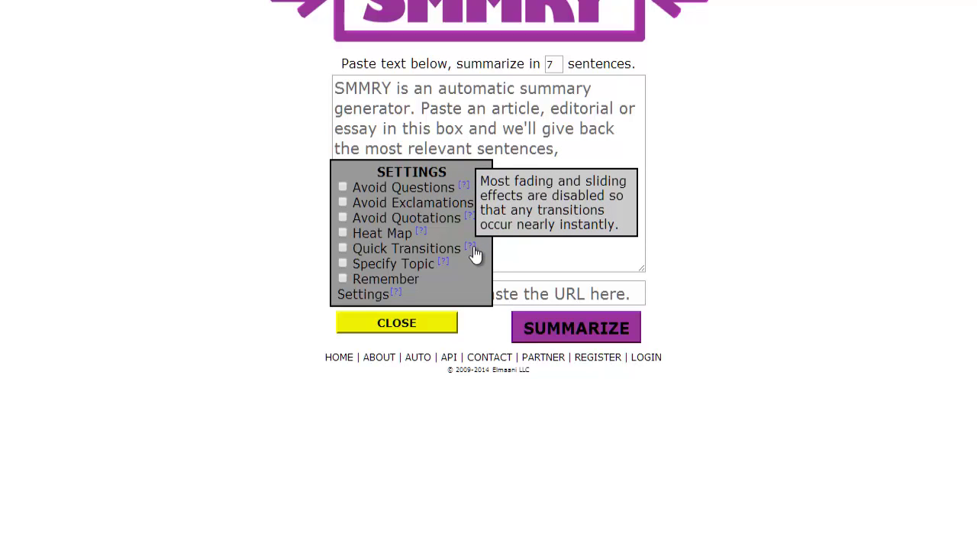
mouse_move(445, 264)
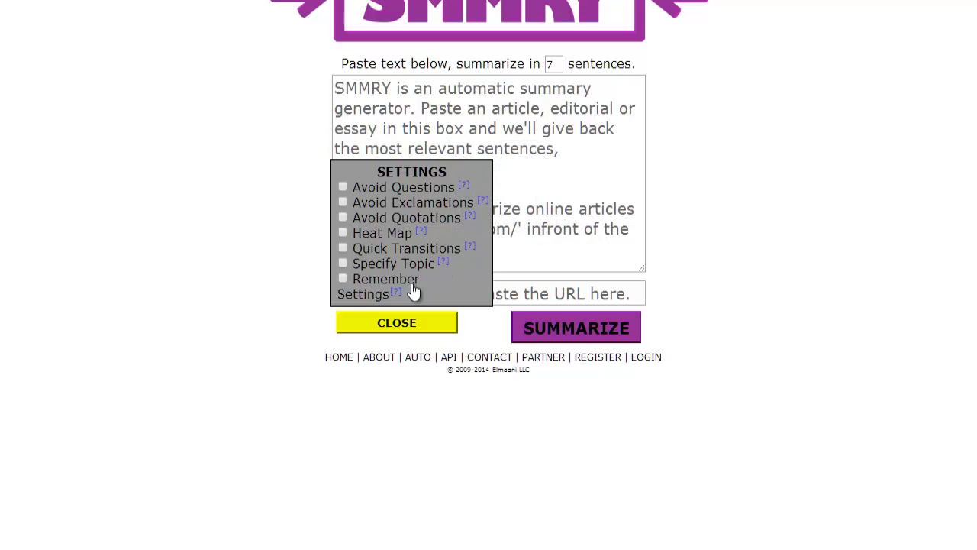
click(342, 278)
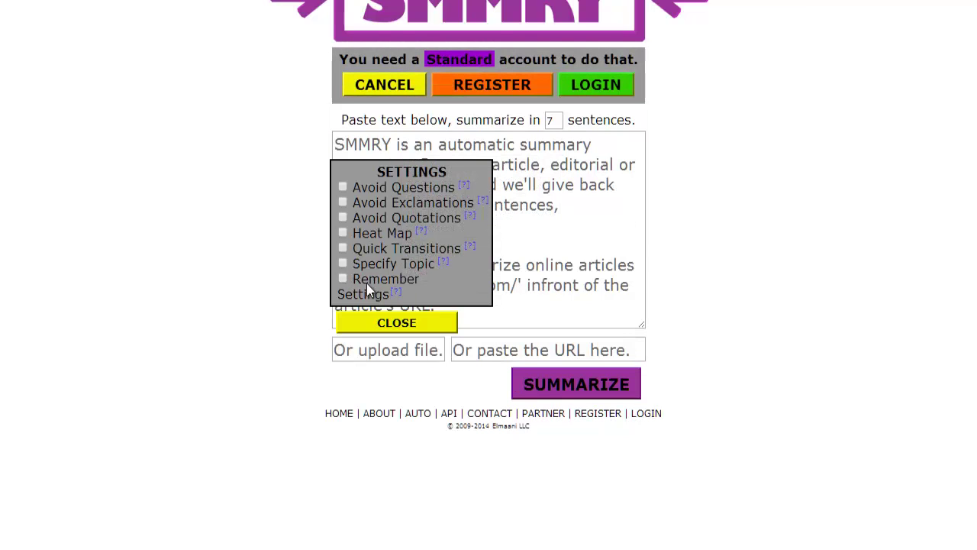
click(408, 322)
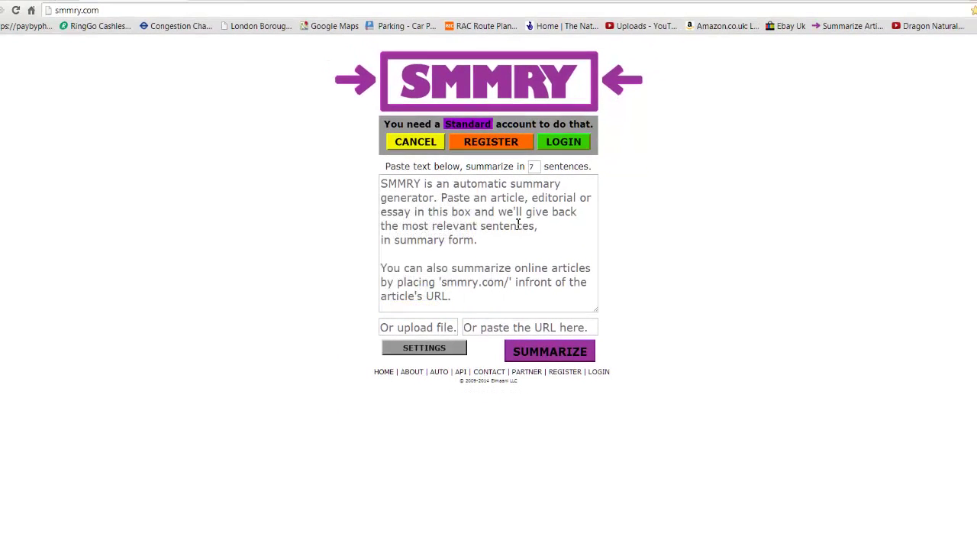
Step: Copy the web address of 'The equation of time' article, then go back to SMMRY
click(17, 0)
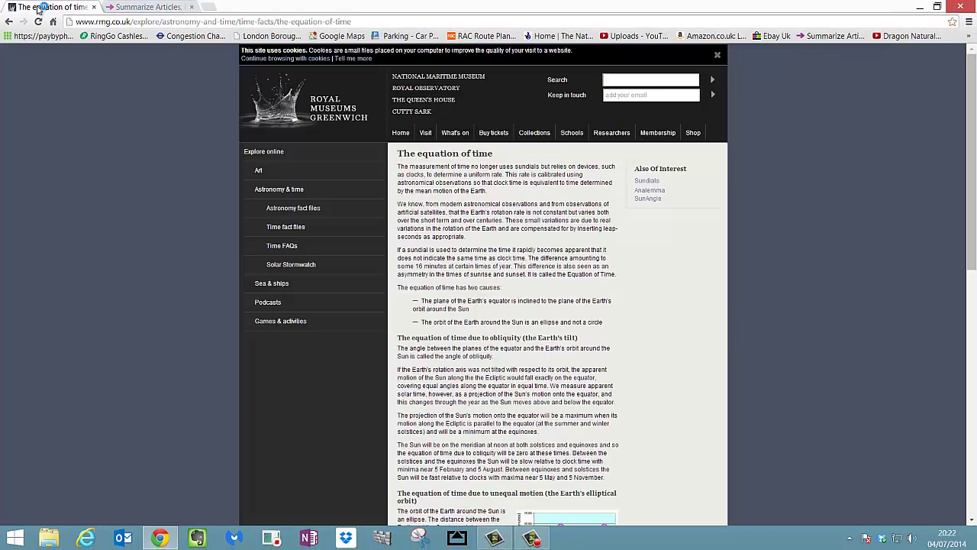
scroll(435, 294, down, 6)
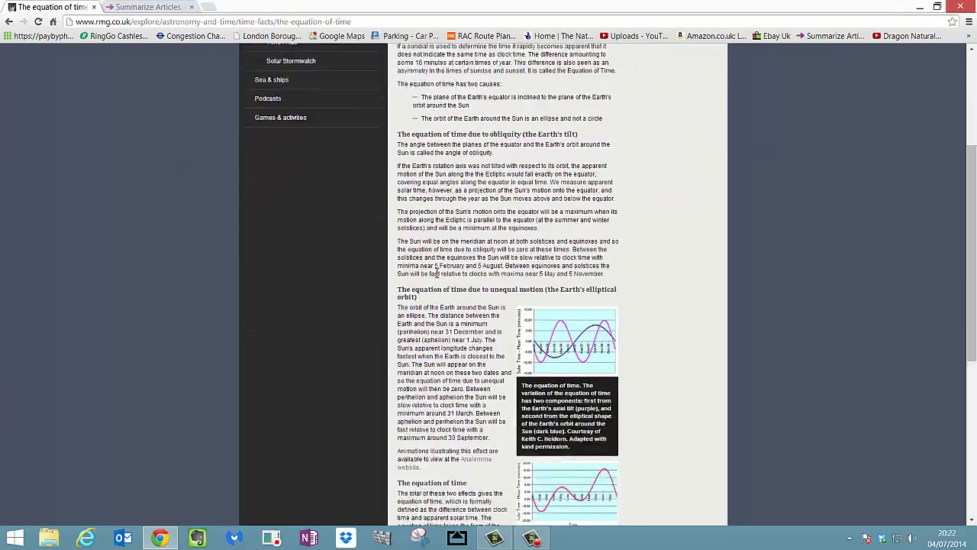
scroll(437, 271, up, 6)
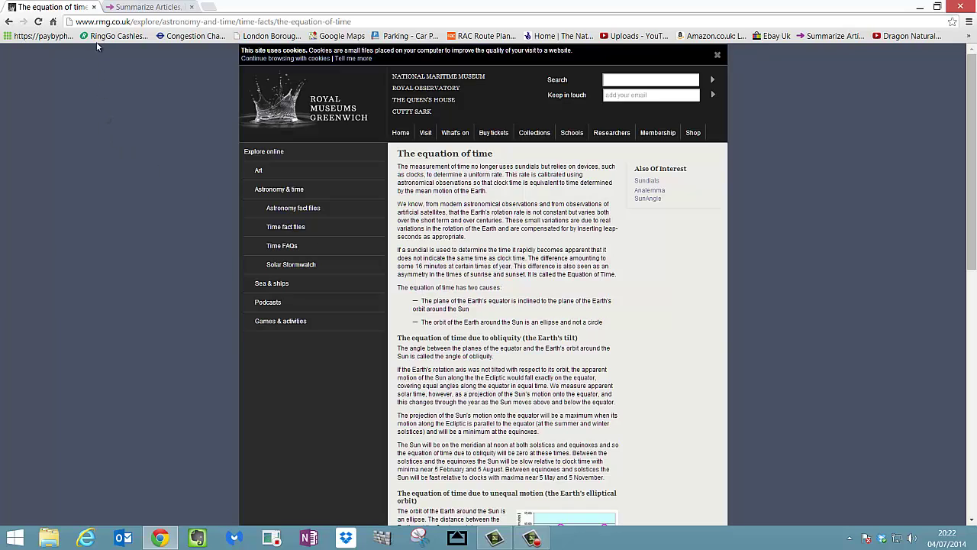
click(113, 22)
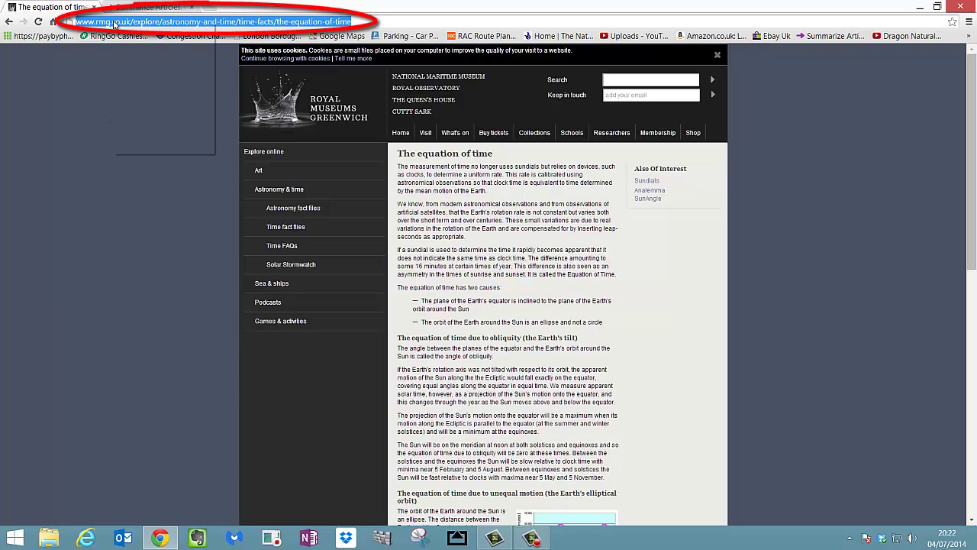
right_click(113, 22)
click(131, 60)
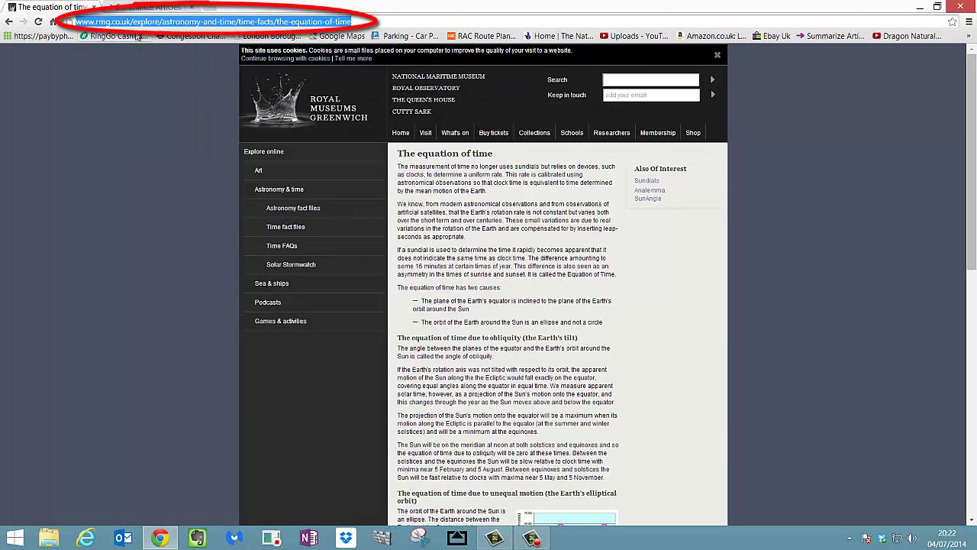
click(142, 7)
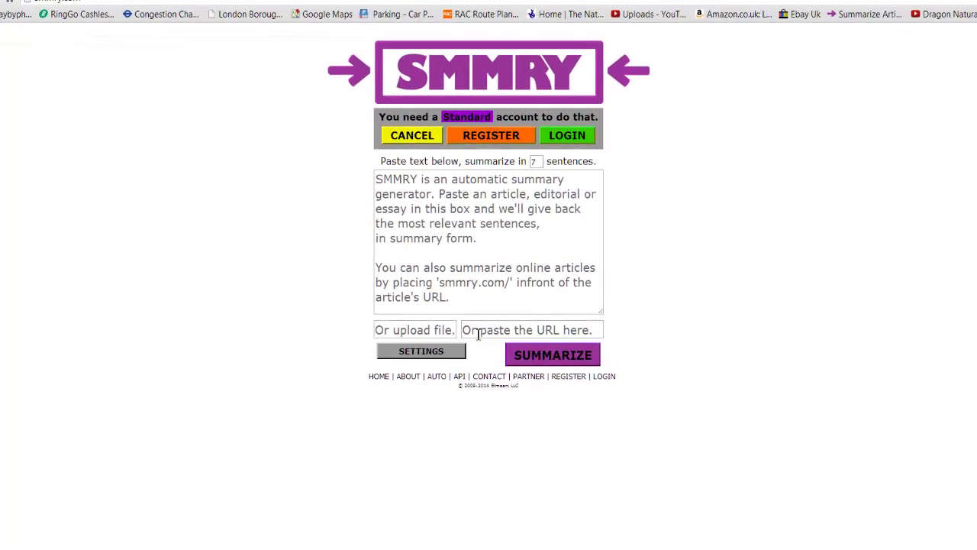
Step: Paste the rmg.co.uk article address into SMMRY and change the sentence count from 7 to 9
click(477, 333)
right_click(476, 329)
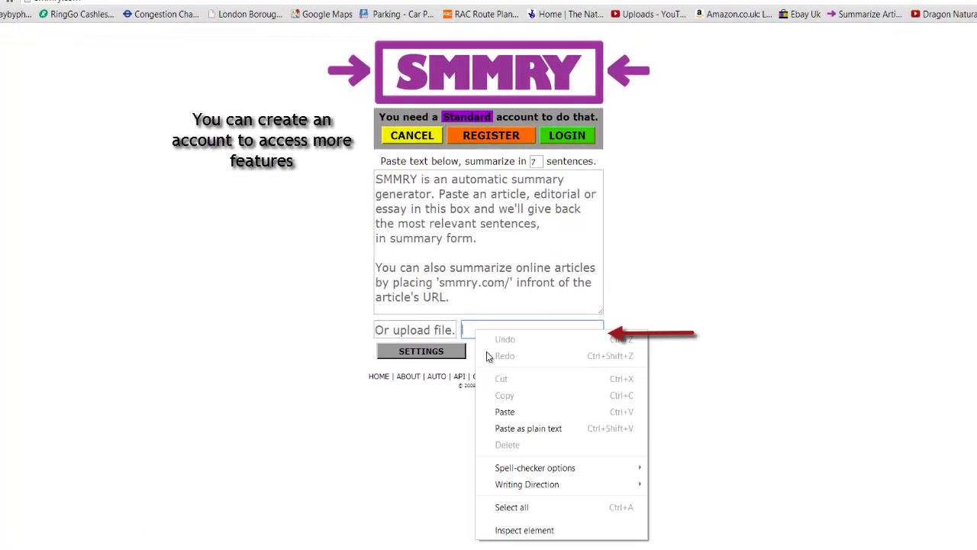
click(505, 412)
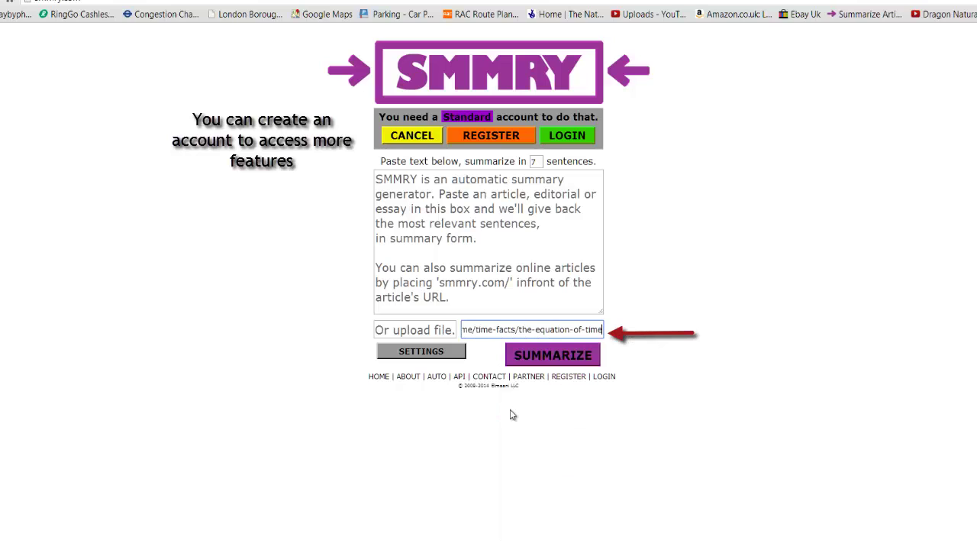
double_click(538, 162)
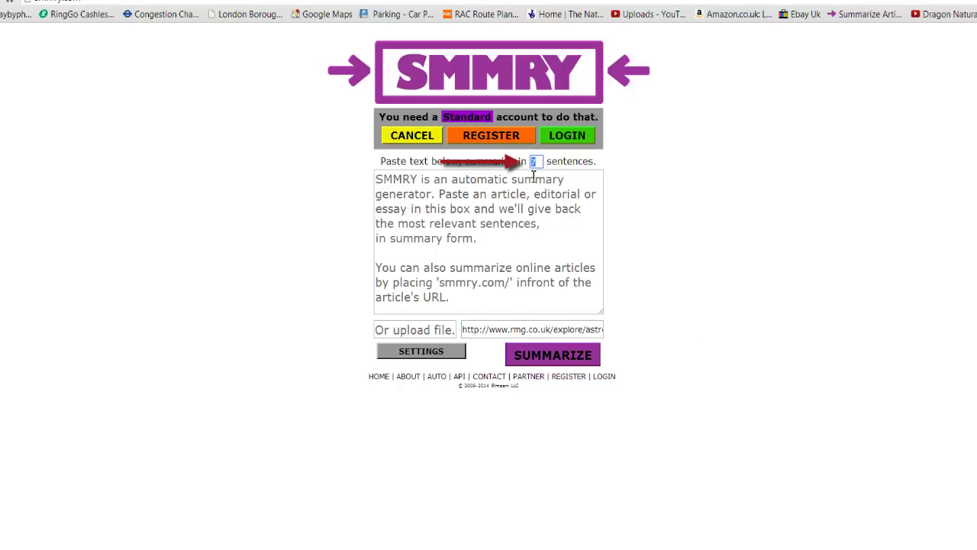
key(BackSpace)
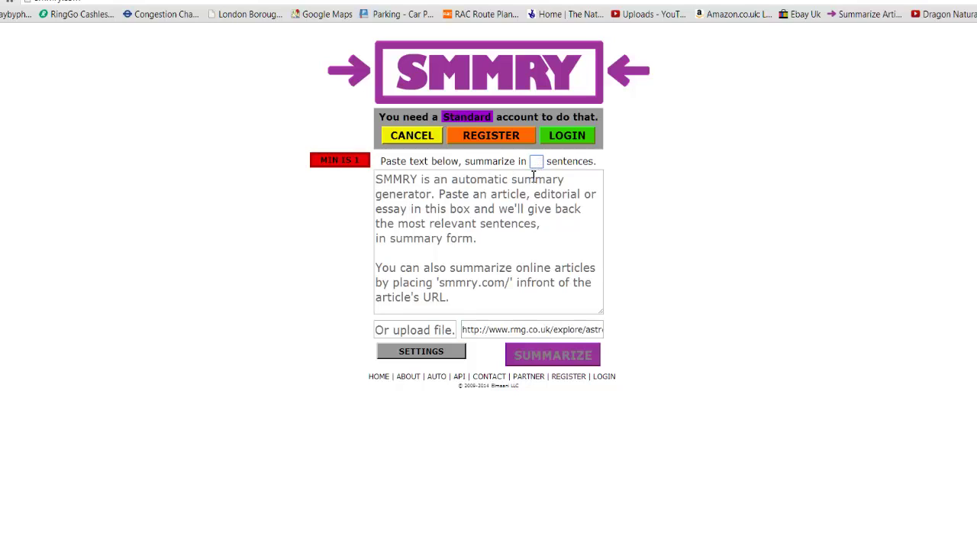
text(9)
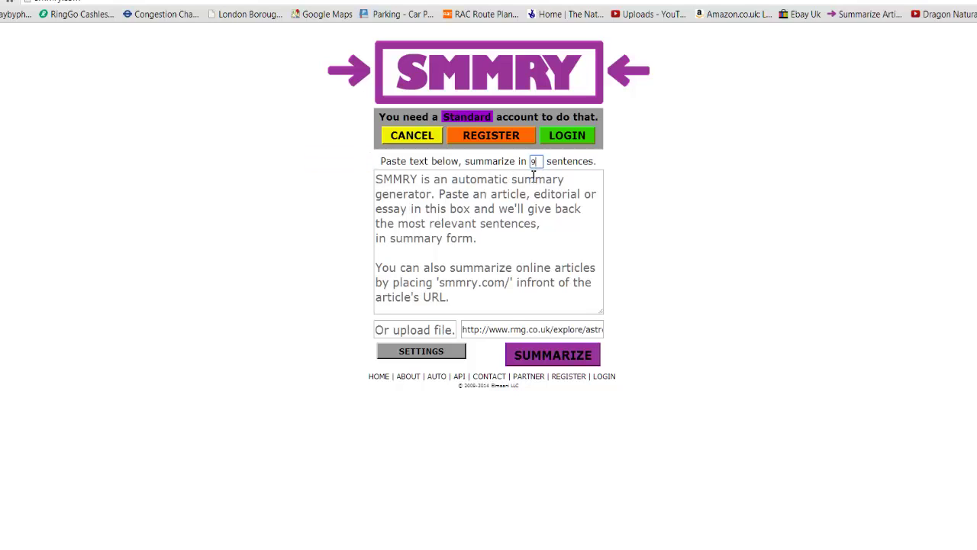
Step: Enable the Heat Map option in SMMRY's settings
click(408, 353)
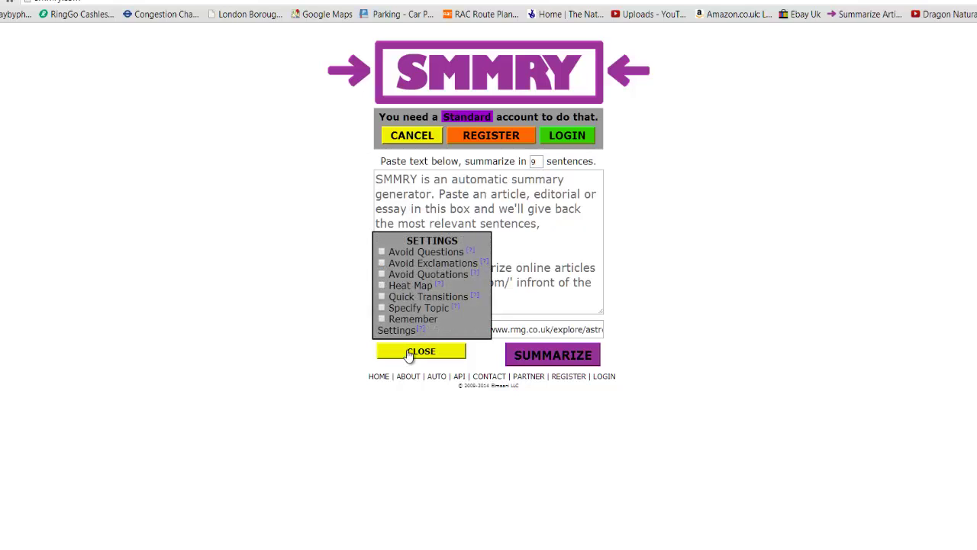
click(381, 286)
click(442, 357)
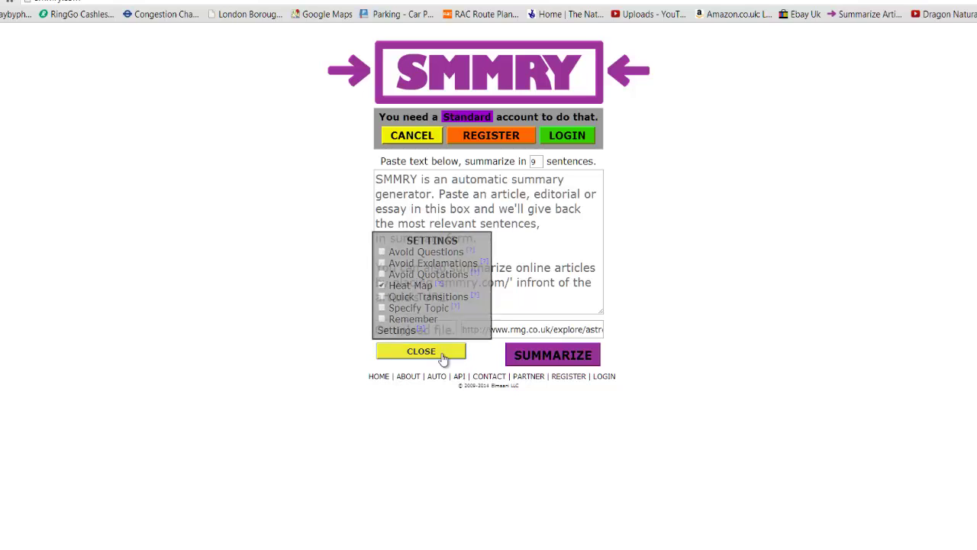
click(554, 355)
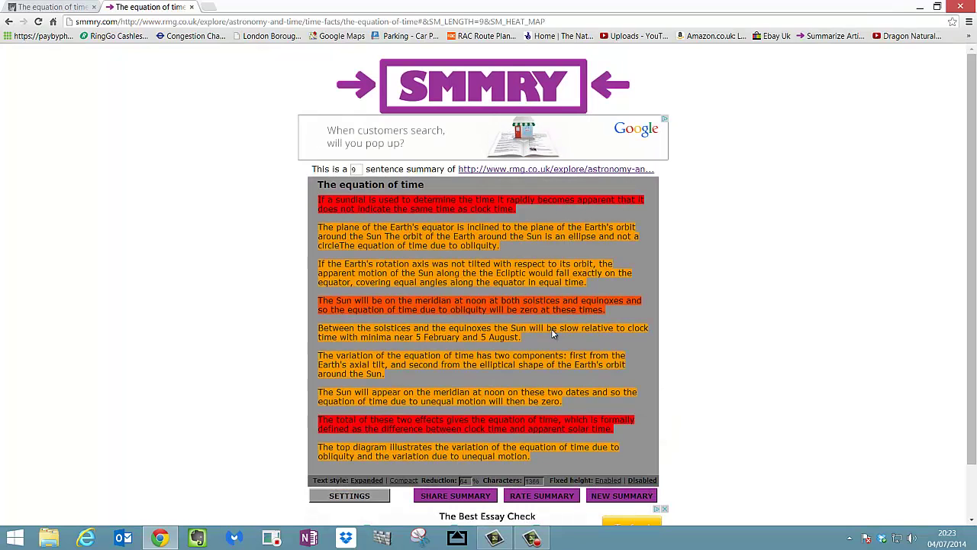
scroll(807, 327, down, 1)
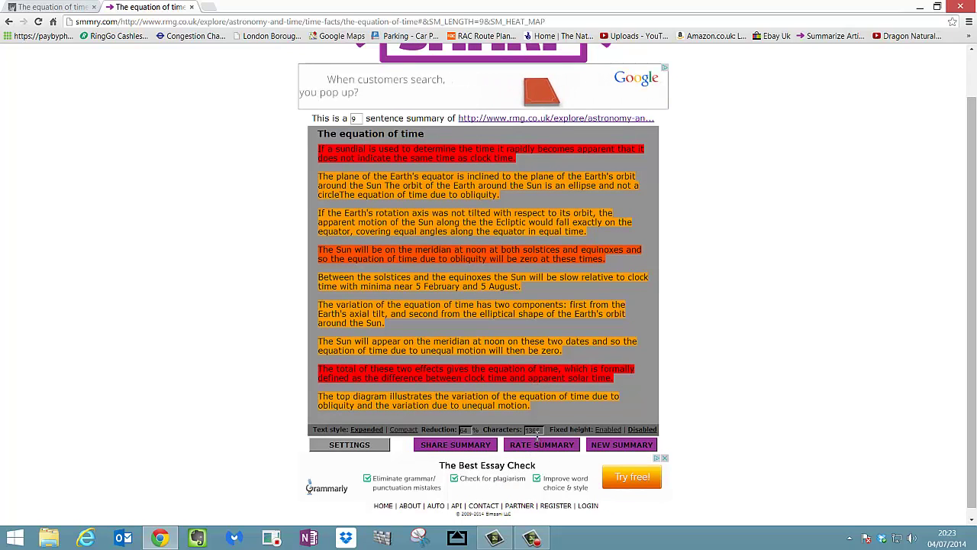
double_click(430, 158)
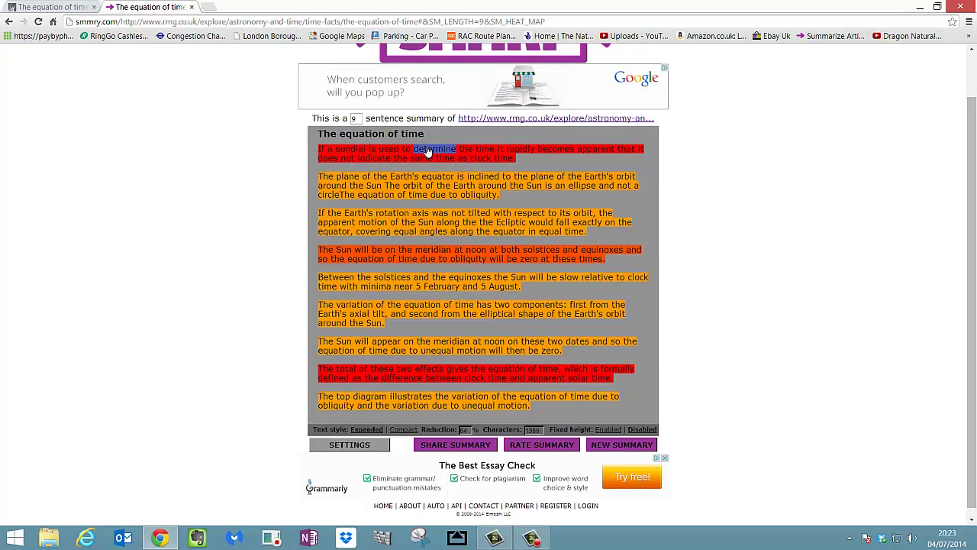
click(403, 160)
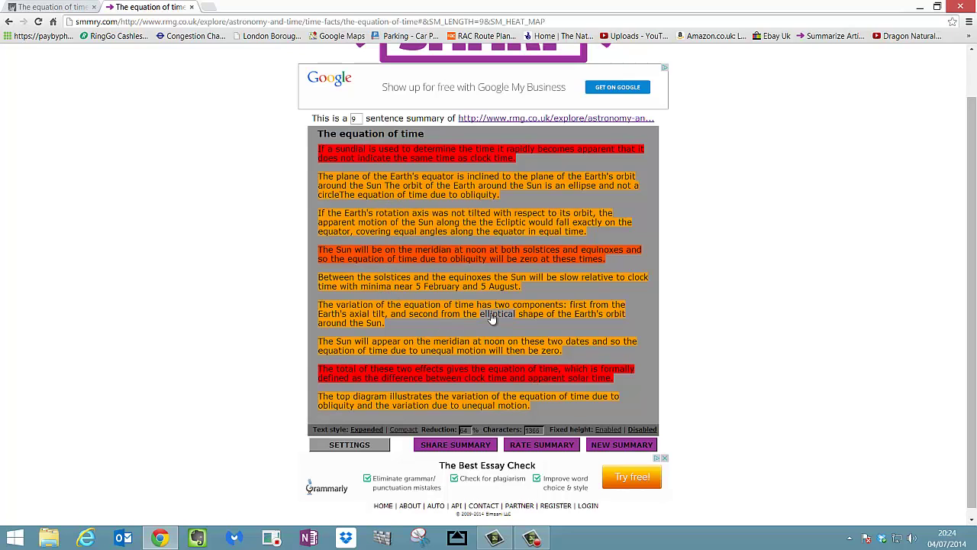
Step: Turn on the Specify Topic option in the summary settings
click(354, 447)
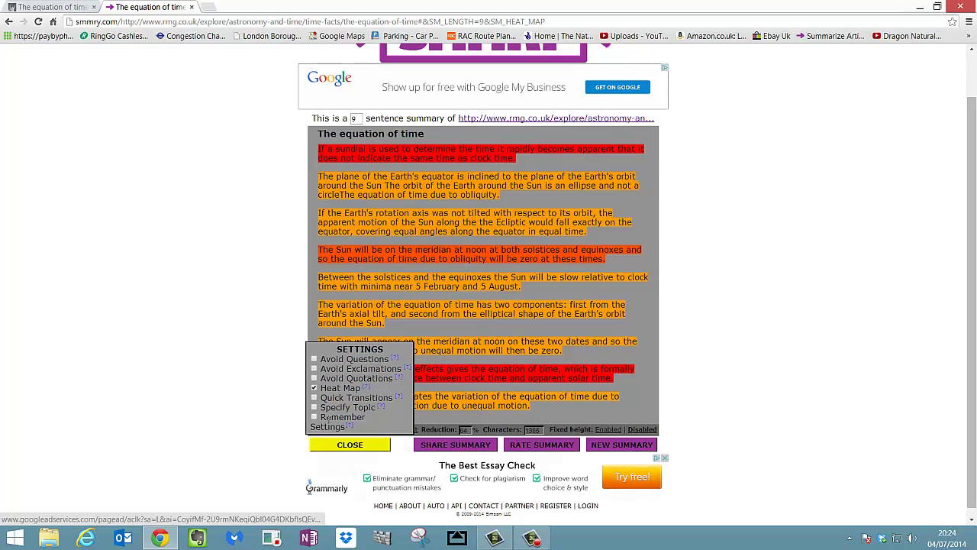
click(314, 408)
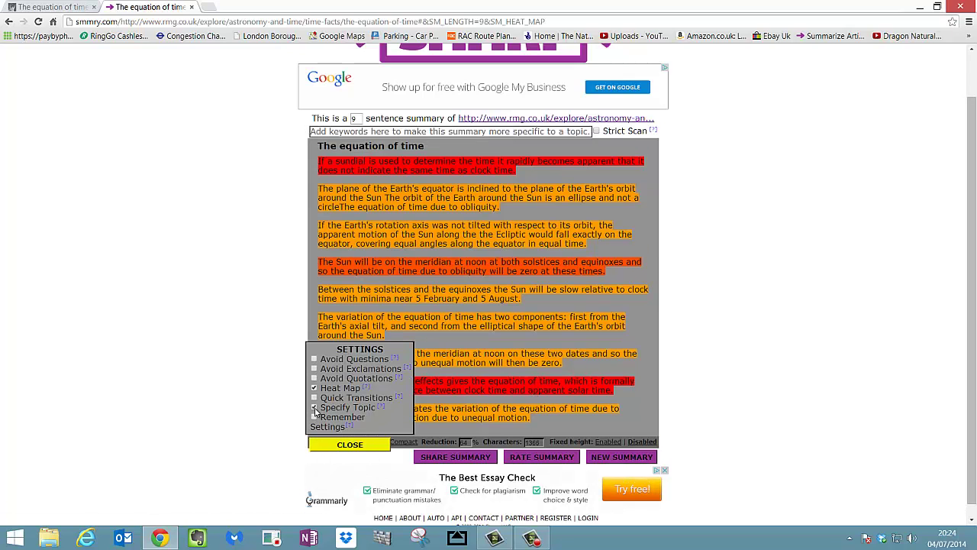
click(351, 447)
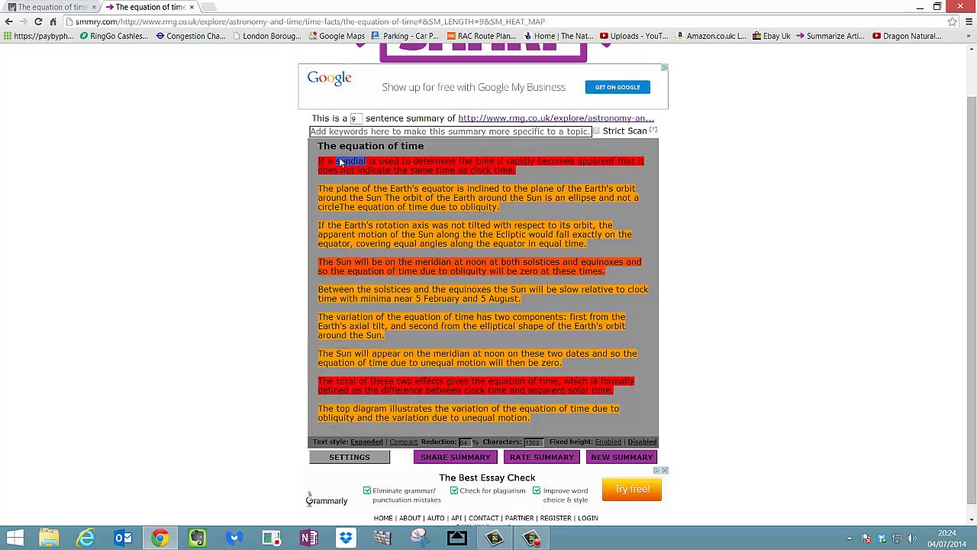
Step: Pick words from the summary text to set Earth, noon and relative as topic keywords
double_click(351, 163)
click(363, 207)
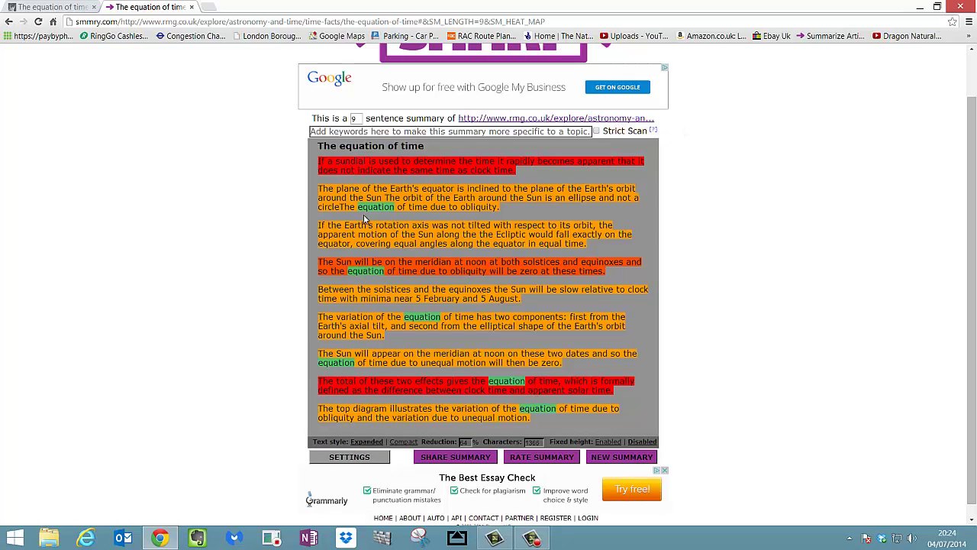
click(396, 192)
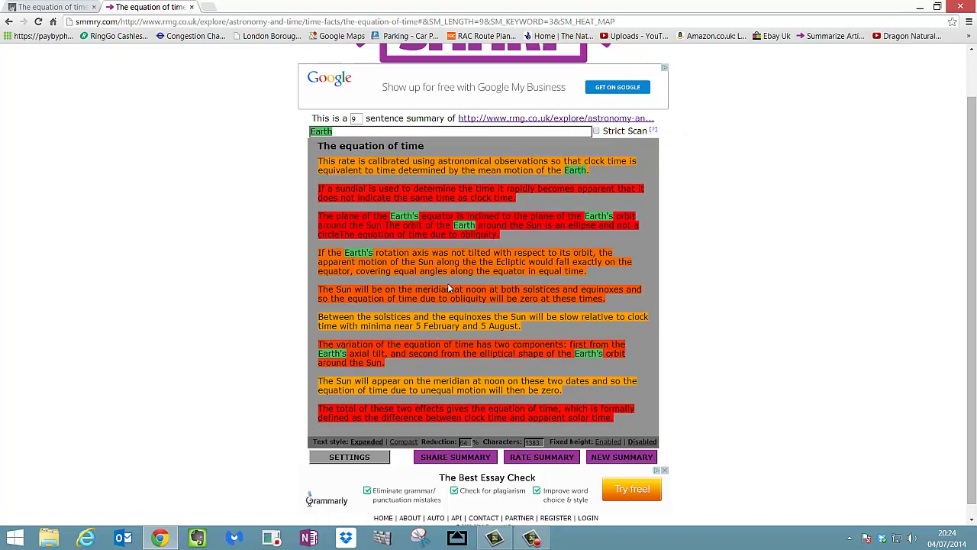
click(473, 291)
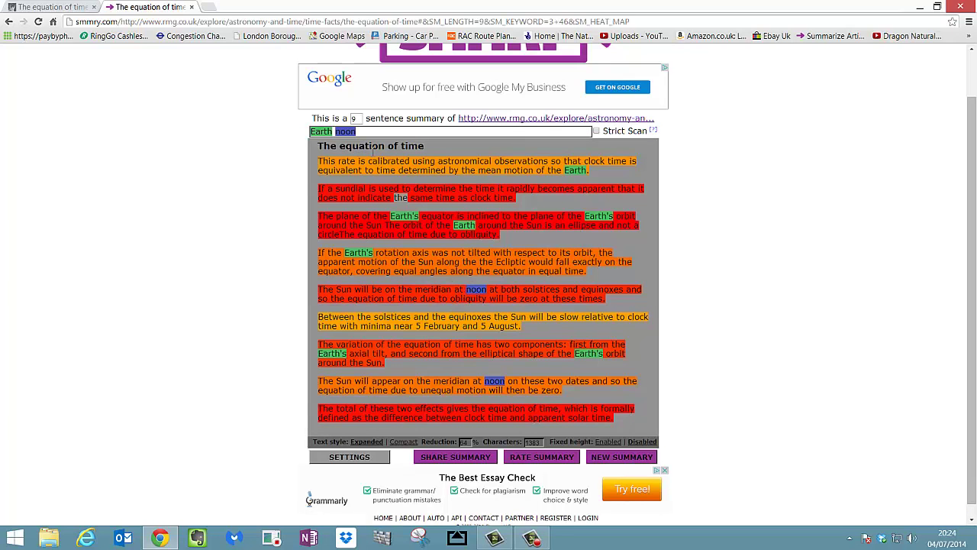
click(595, 321)
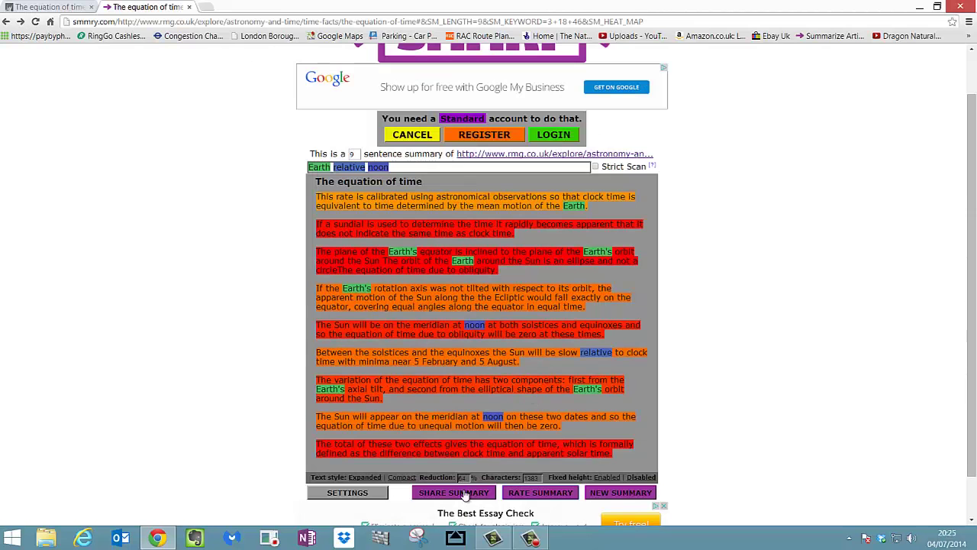
click(466, 493)
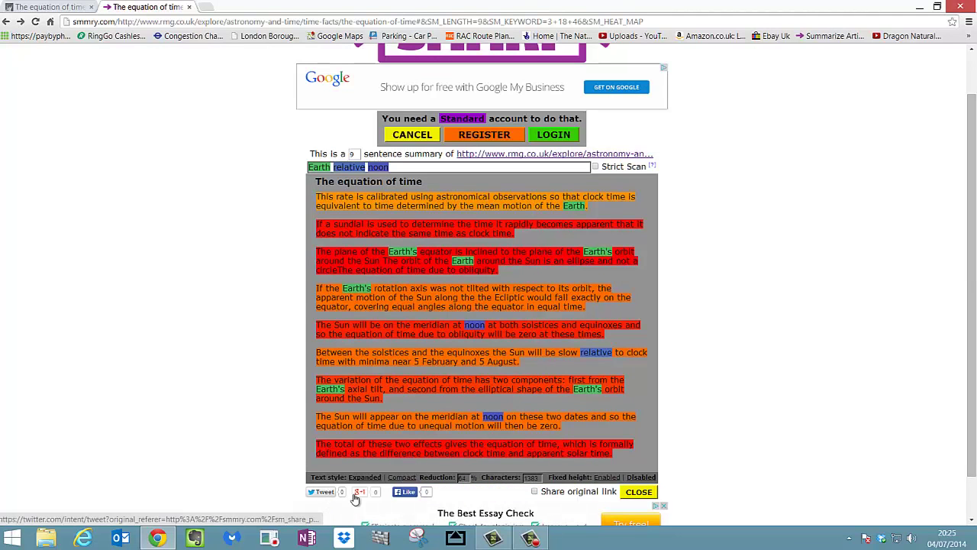
click(639, 492)
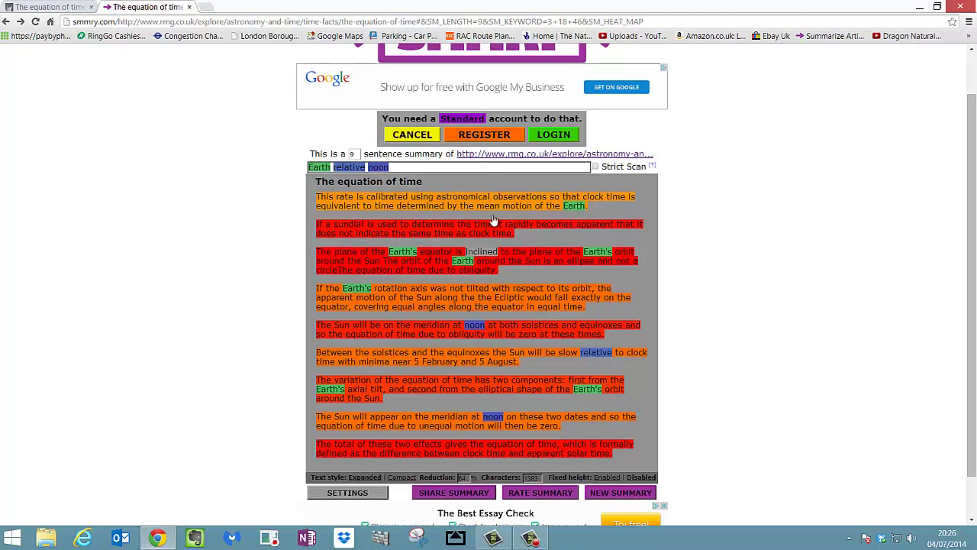
click(550, 495)
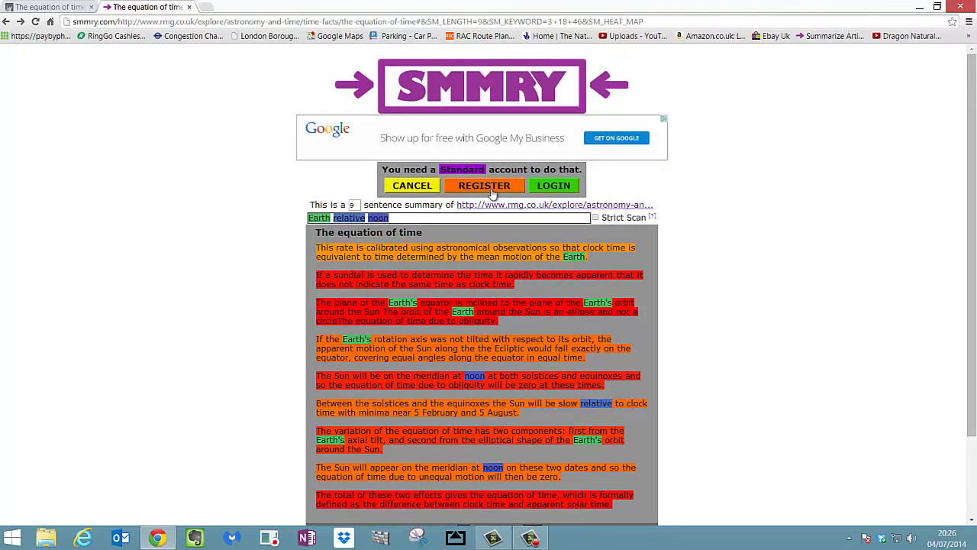
scroll(817, 326, down, 3)
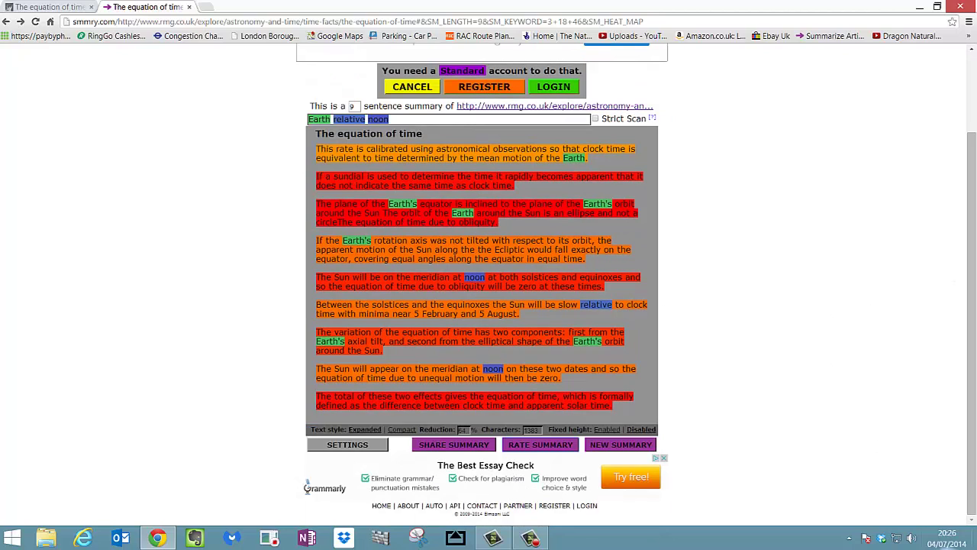
mouse_move(938, 543)
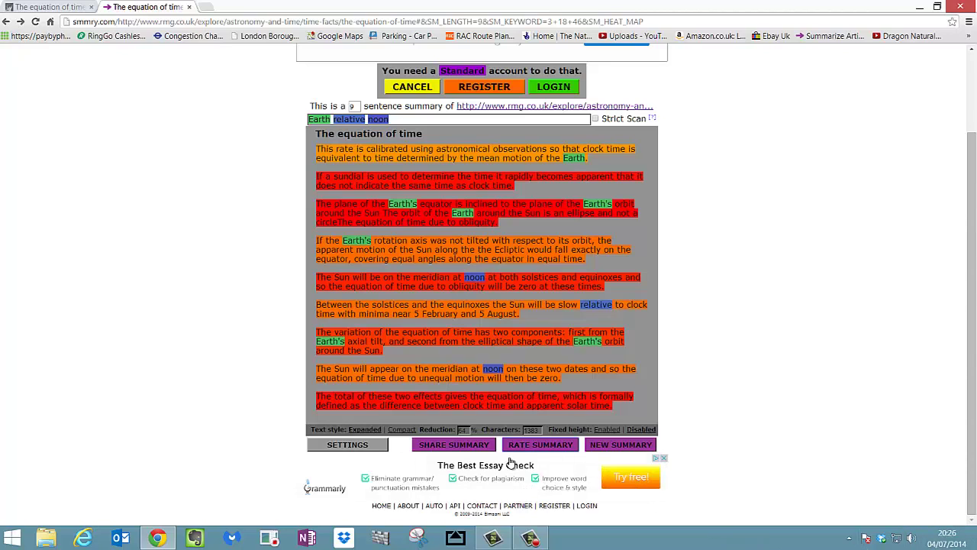
Step: Begin a New Summary and upload the 'Video Dta' PDF from the desktop
click(622, 448)
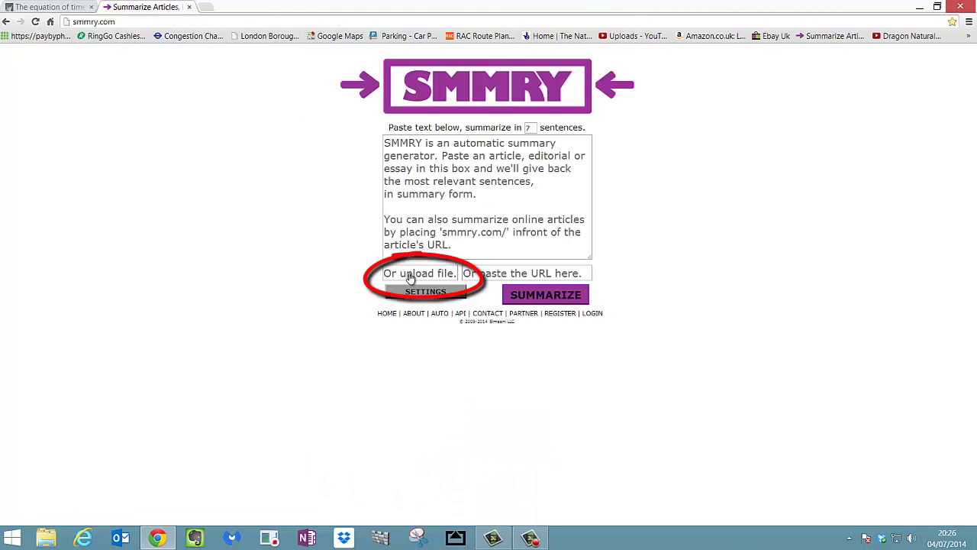
click(410, 277)
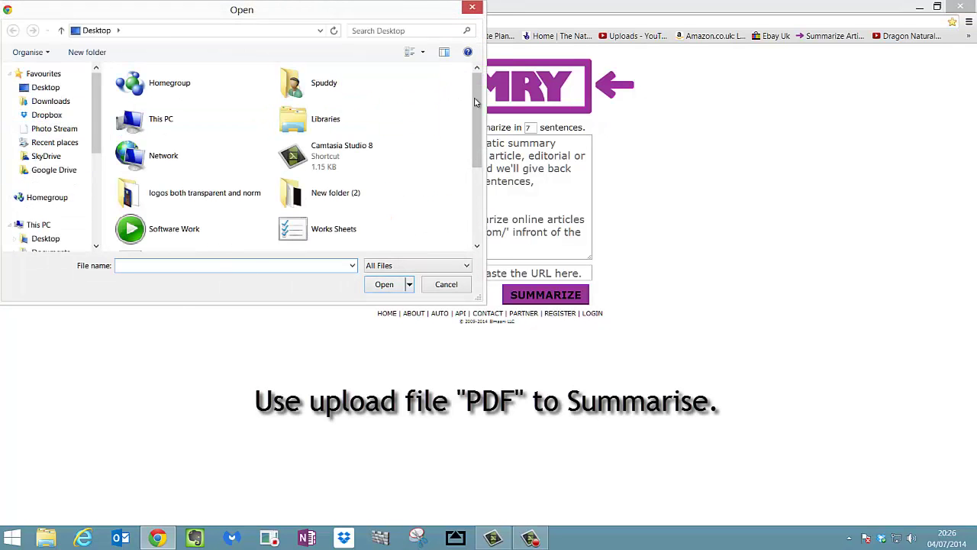
drag(474, 99, 475, 172)
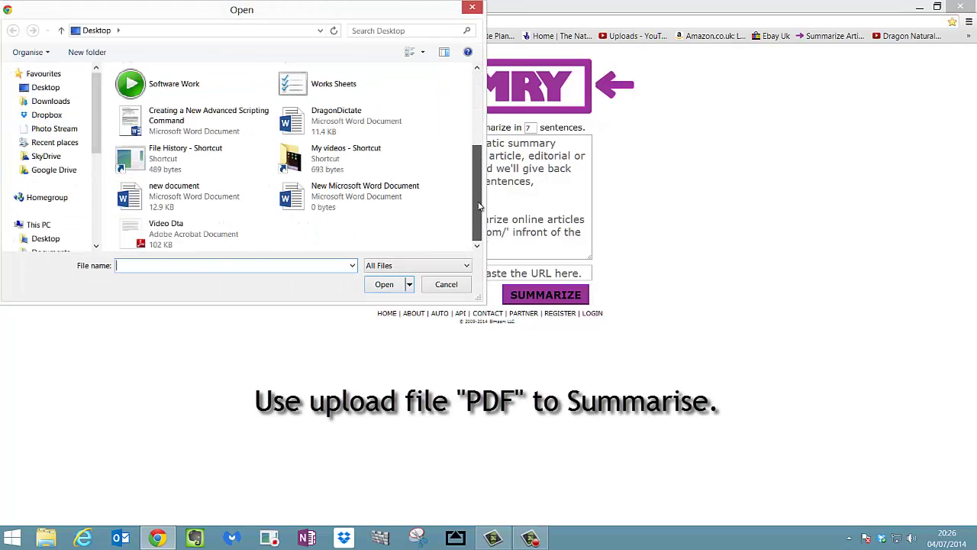
double_click(142, 239)
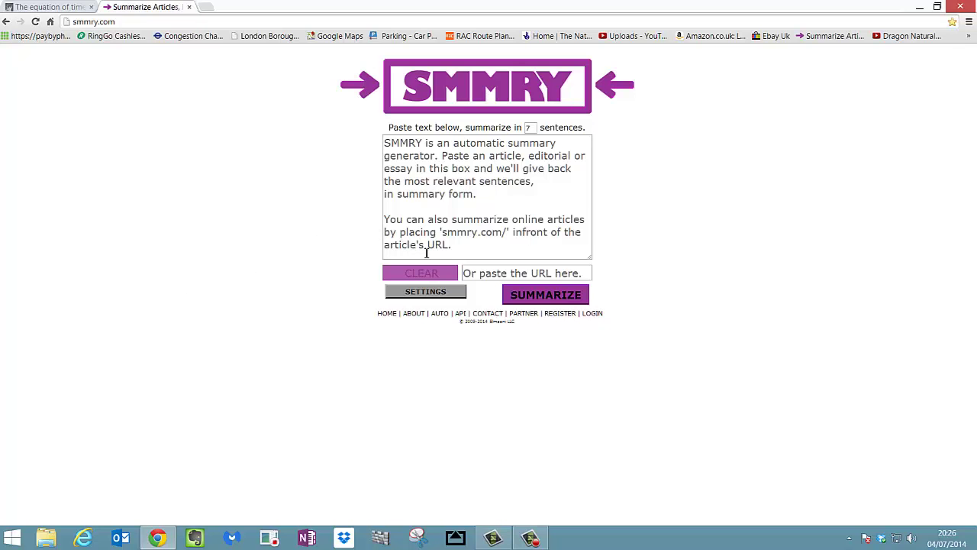
Step: Summarize the Video Dta PDF in 7 sentences and switch on Heat Map colouring
click(535, 296)
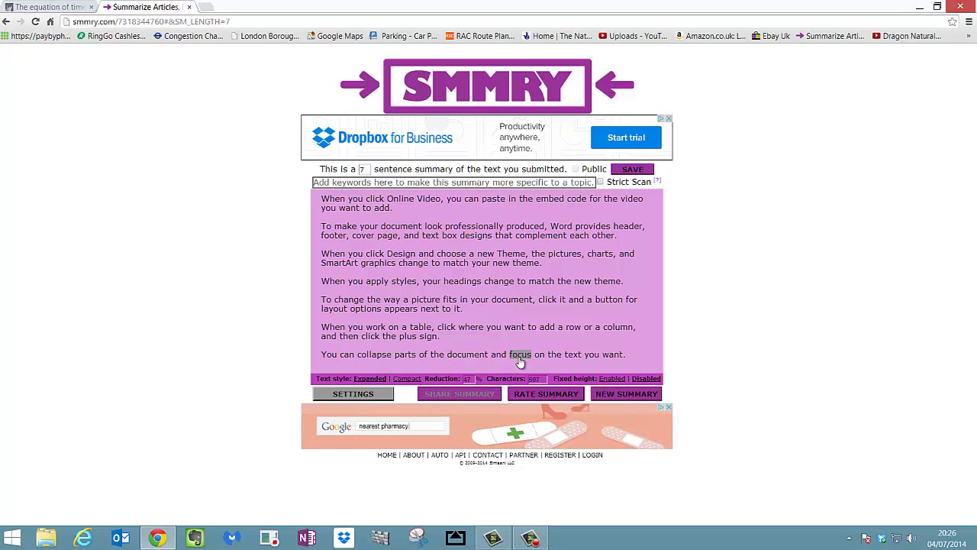
click(353, 396)
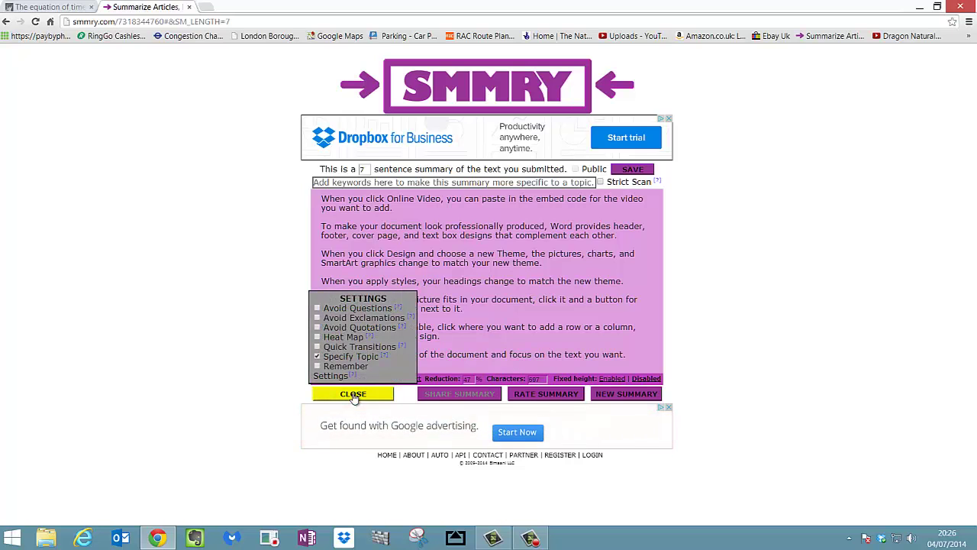
click(318, 336)
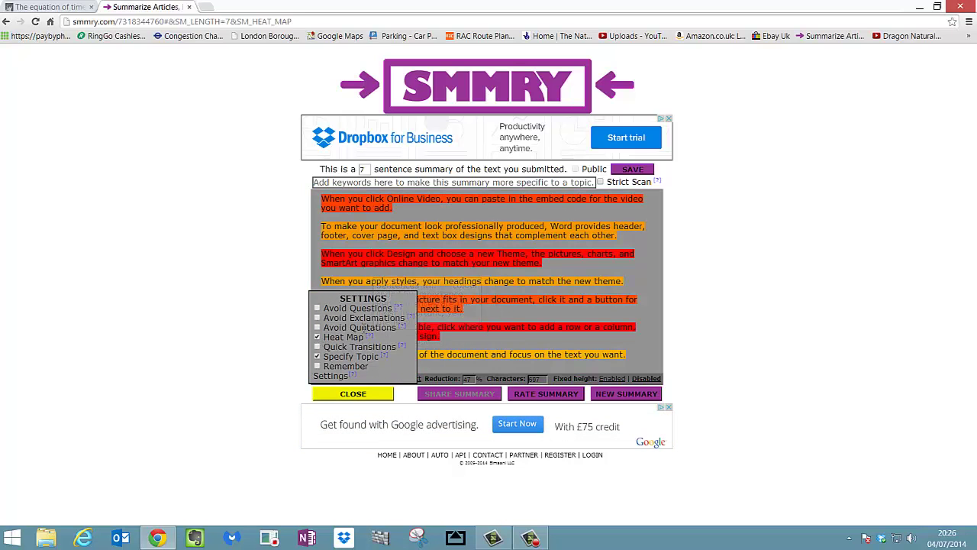
mouse_move(369, 339)
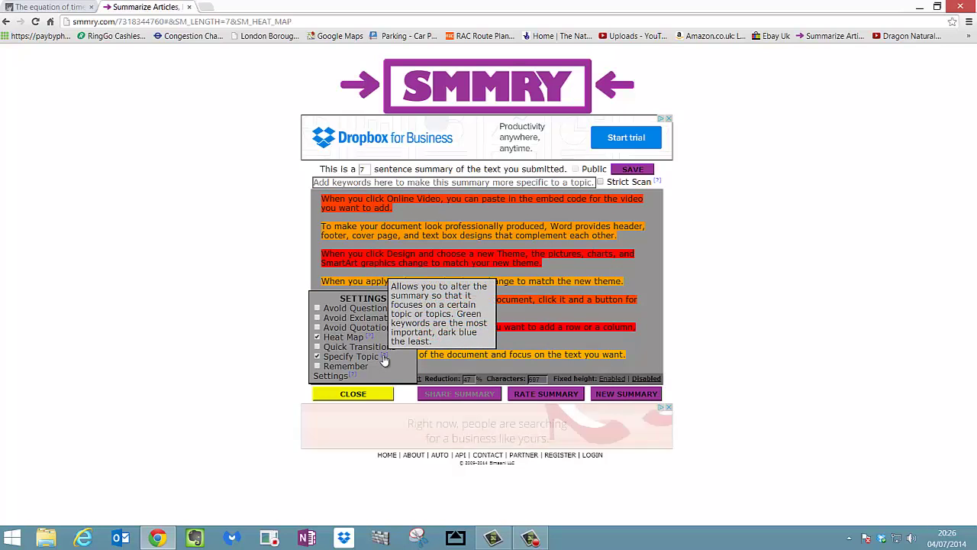
click(369, 394)
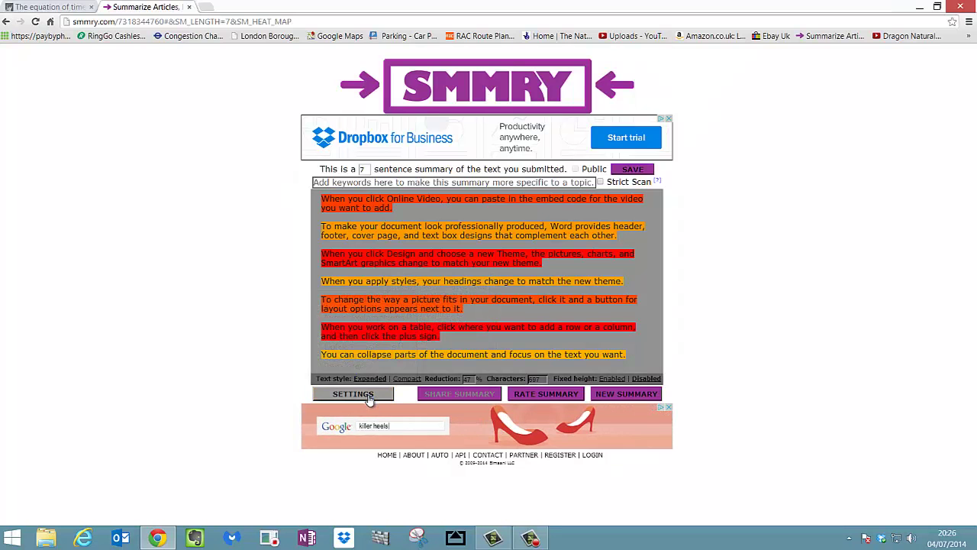